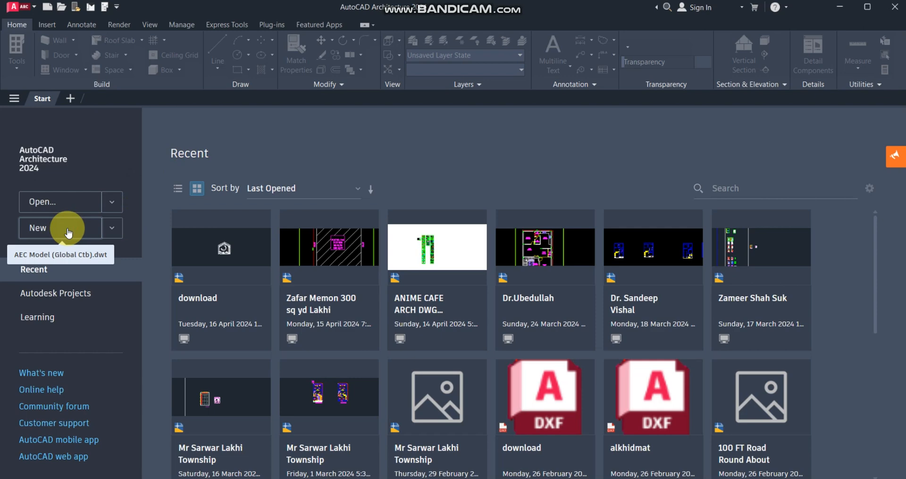
Create a new drawing from the AEC Model (Global Ctb) template
left_click(68, 233)
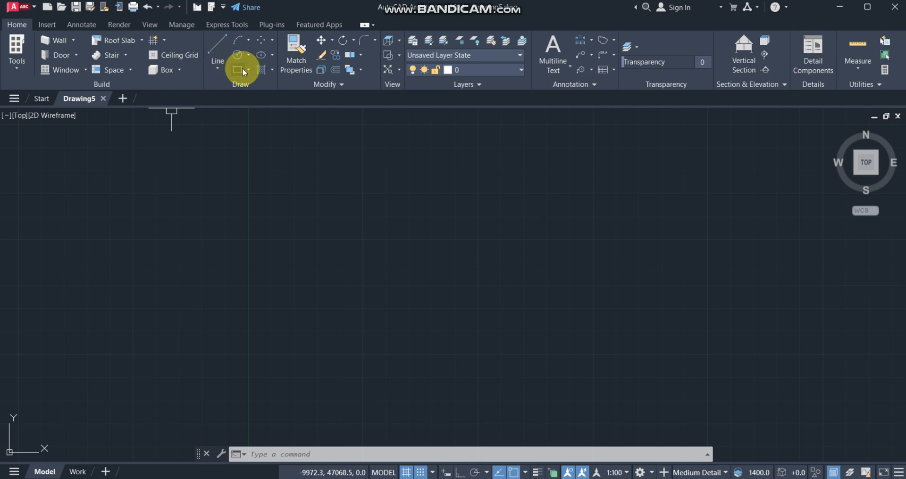
left_click(274, 68)
left_click(272, 66)
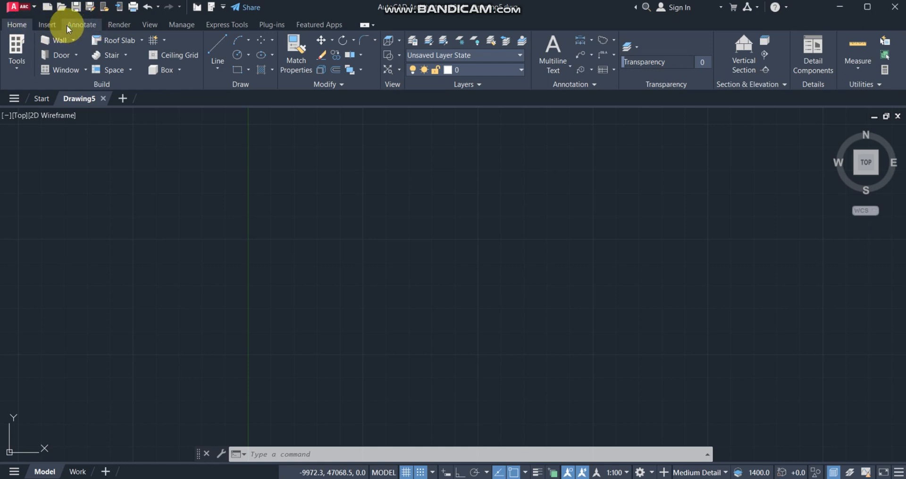
left_click(115, 72)
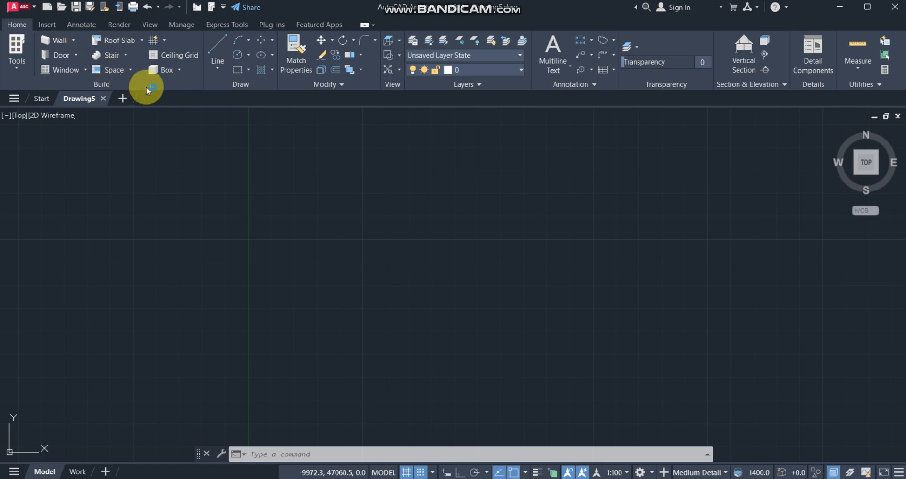
Hide the Home tab from the ribbon
right_click(170, 79)
mouse_move(193, 89)
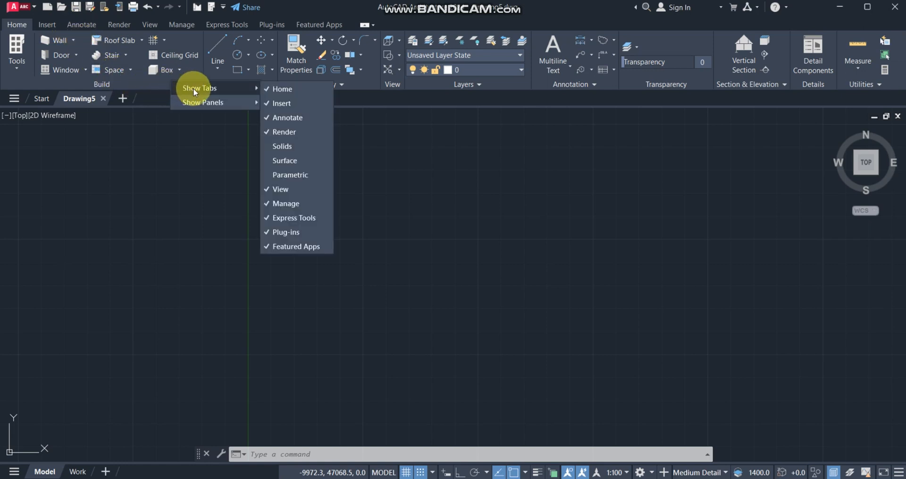
left_click(290, 89)
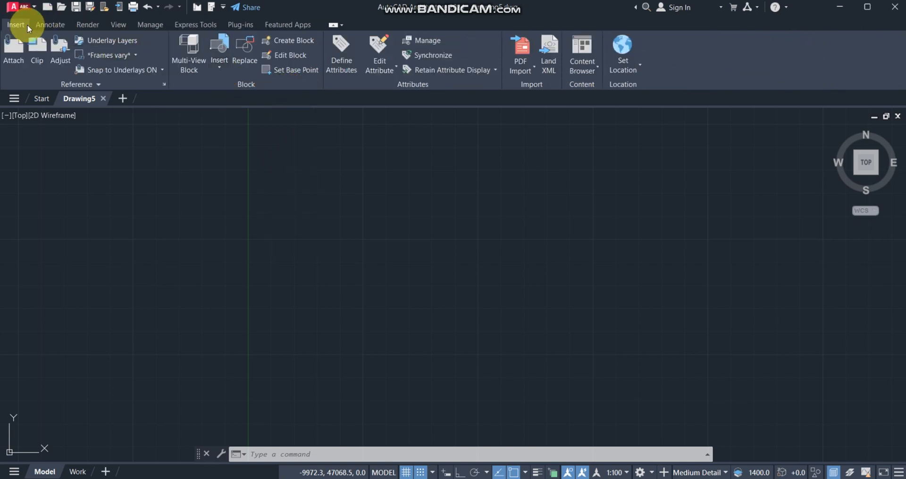
Restore the Home tab to the ribbon and make it the active one
right_click(121, 73)
mouse_move(154, 99)
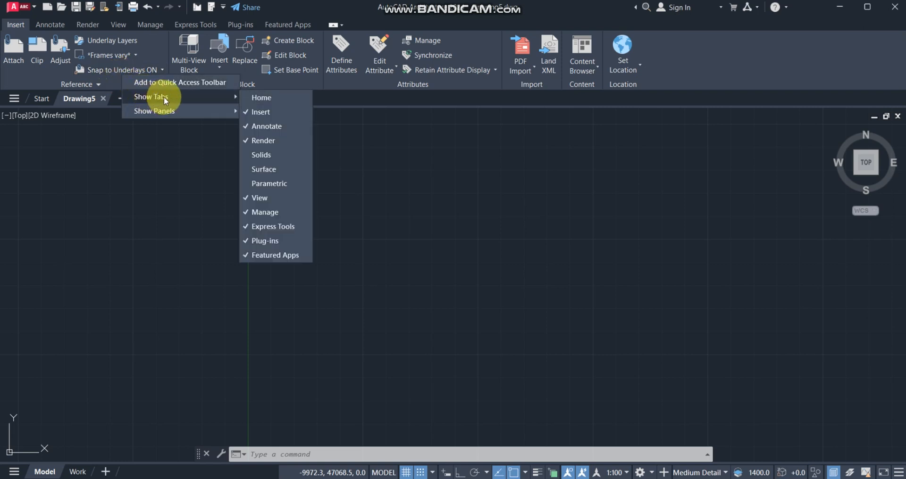
left_click(279, 100)
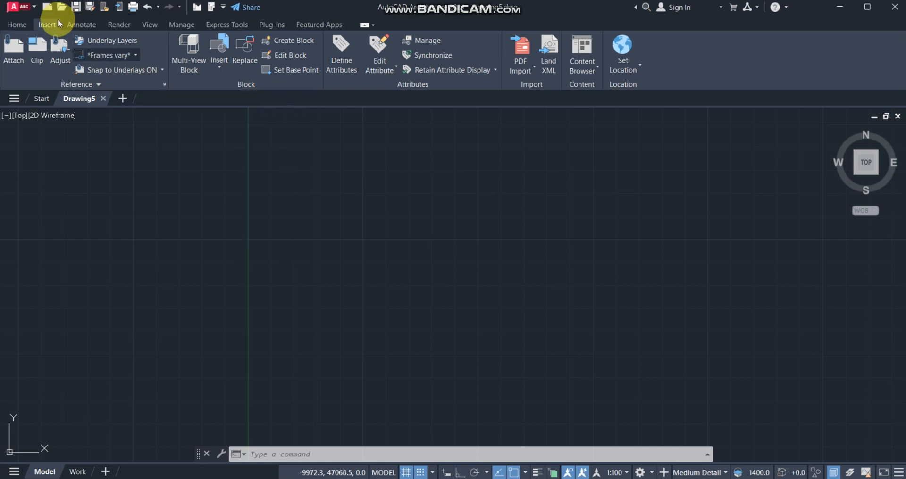
left_click(17, 24)
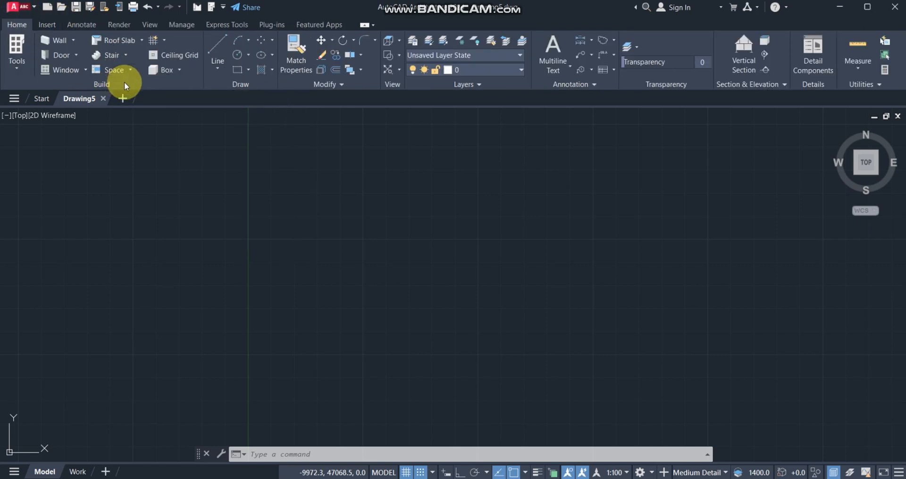
Hide the Build panel from the Home ribbon
right_click(199, 78)
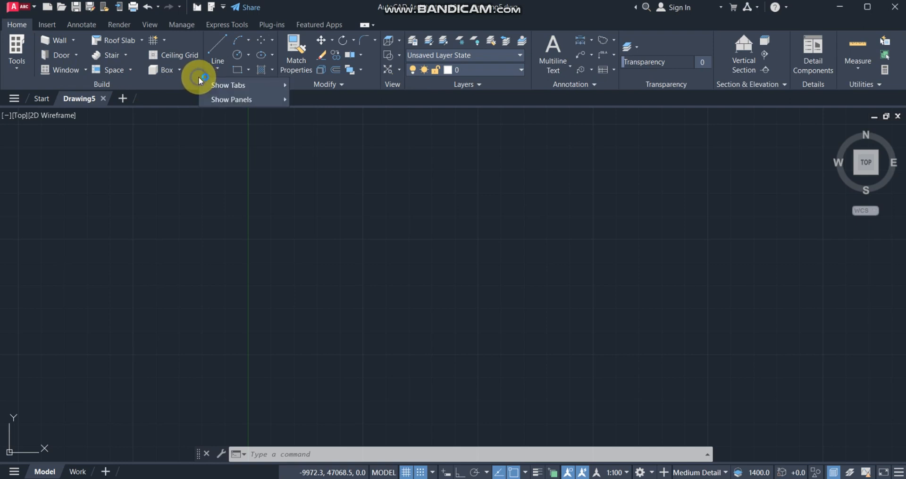
mouse_move(233, 103)
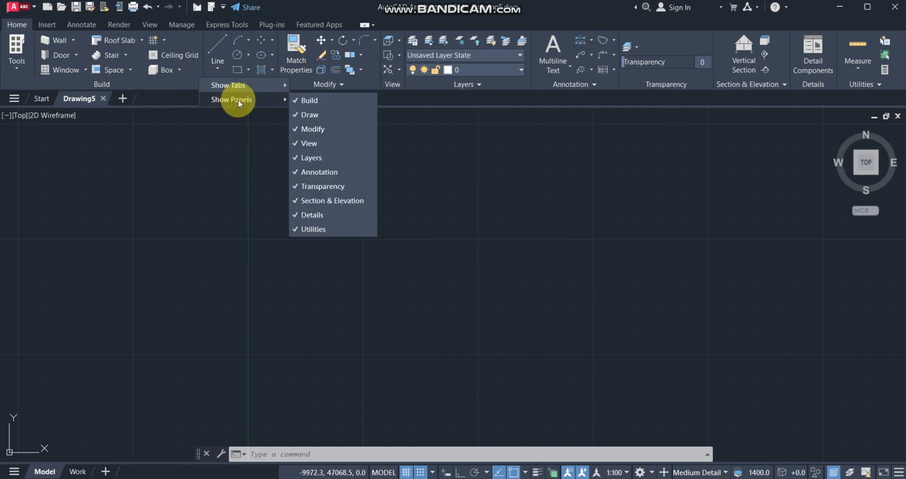
left_click(311, 101)
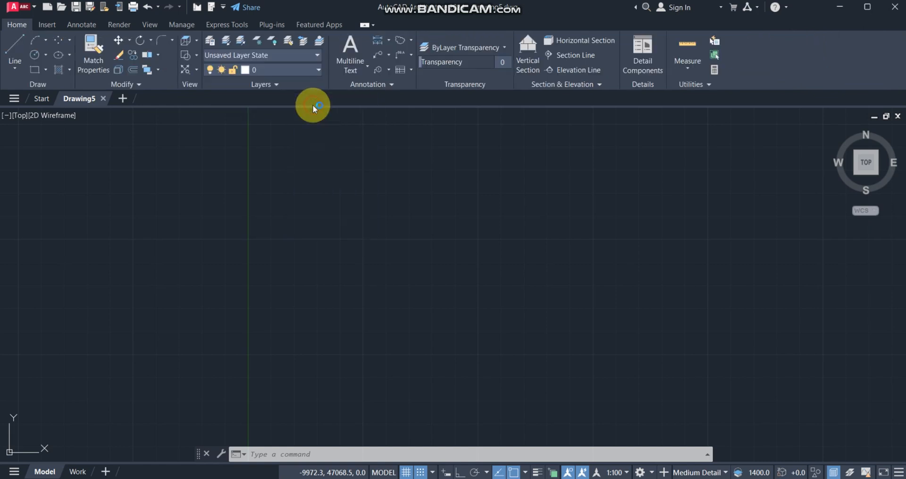
Show the Build panel on the Home ribbon again
right_click(166, 78)
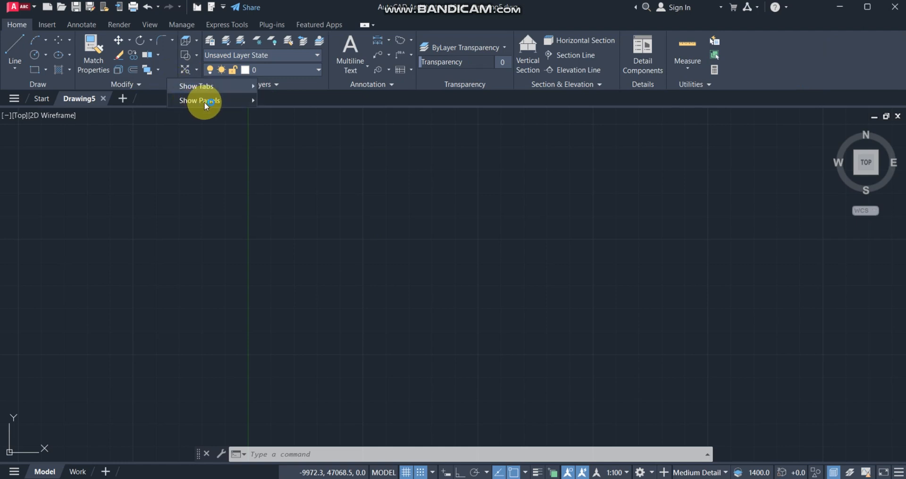
mouse_move(205, 102)
left_click(284, 103)
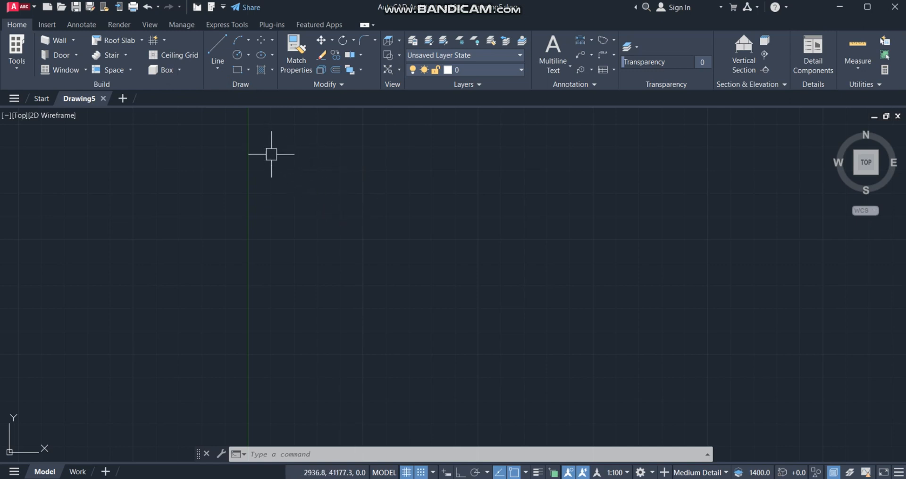
Draw two connected line segments near the middle of the drawing: one nearly horizontal, one running steeply down from its right end
left_click(216, 46)
left_click(383, 224)
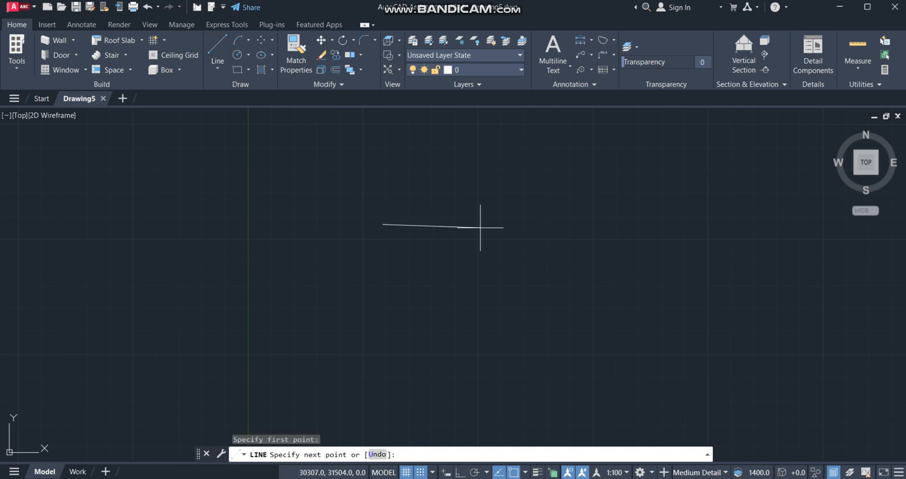
left_click(533, 225)
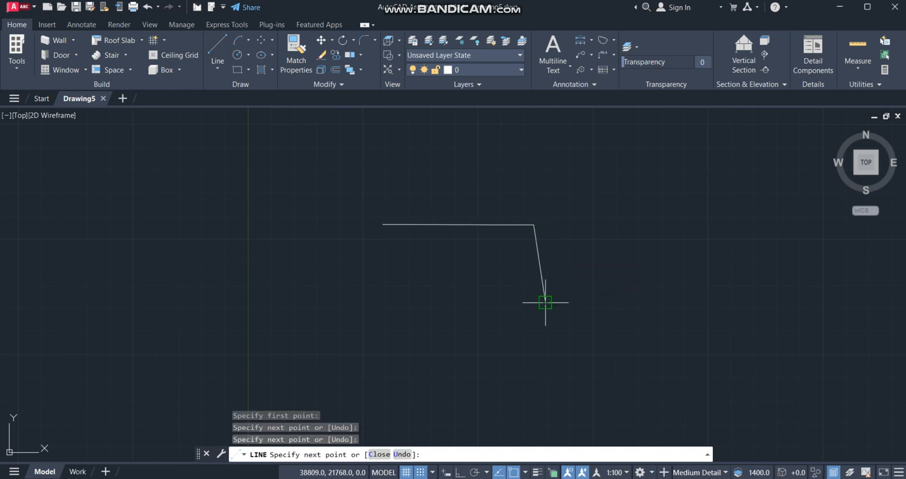
left_click(546, 303)
key("Return")
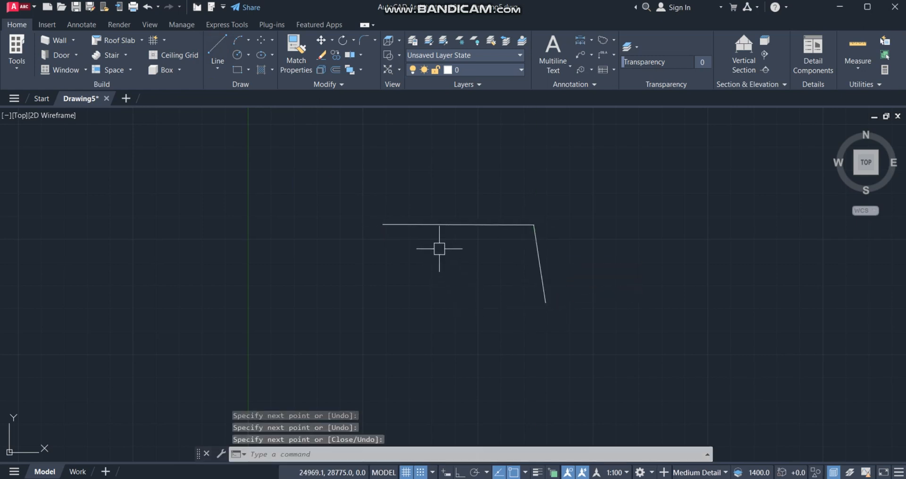
Select the horizontal and the steep line individually and clear the selection
left_click(435, 224)
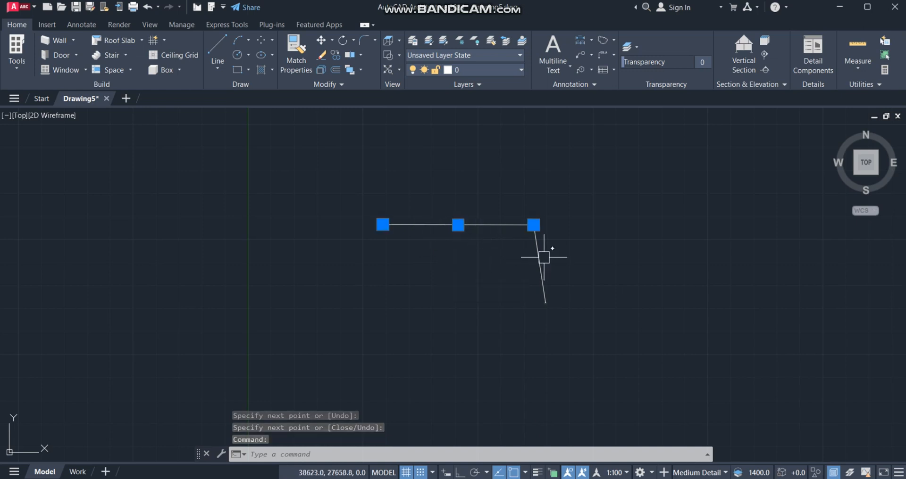
left_click(541, 272)
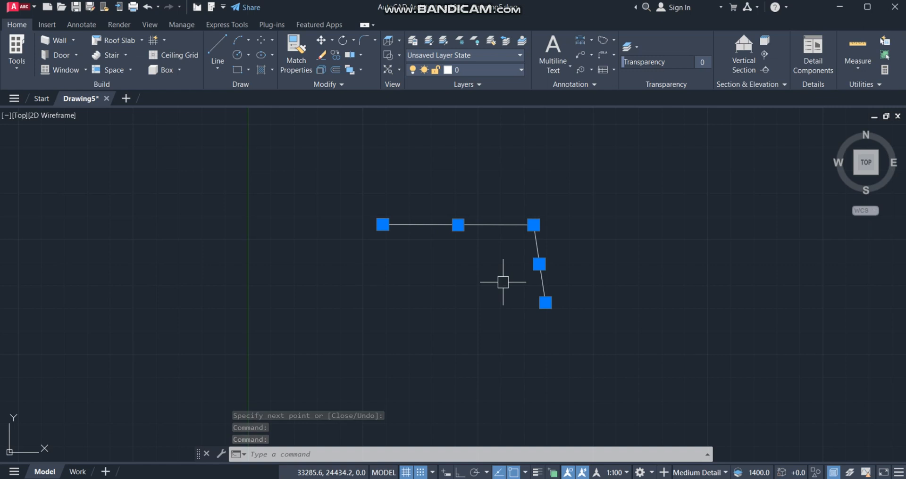
key("Escape")
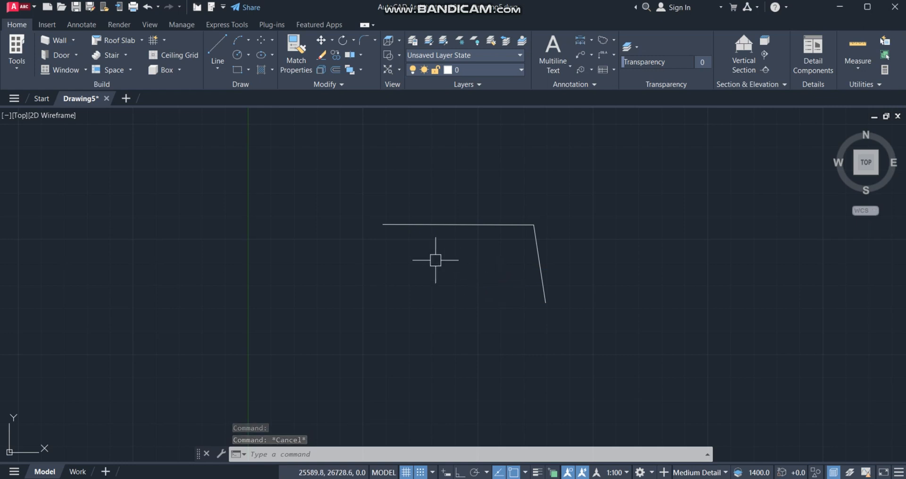
Window-select the horizontal line, add the steep line with a larger enclosing window, and clear the selection
left_click(340, 195)
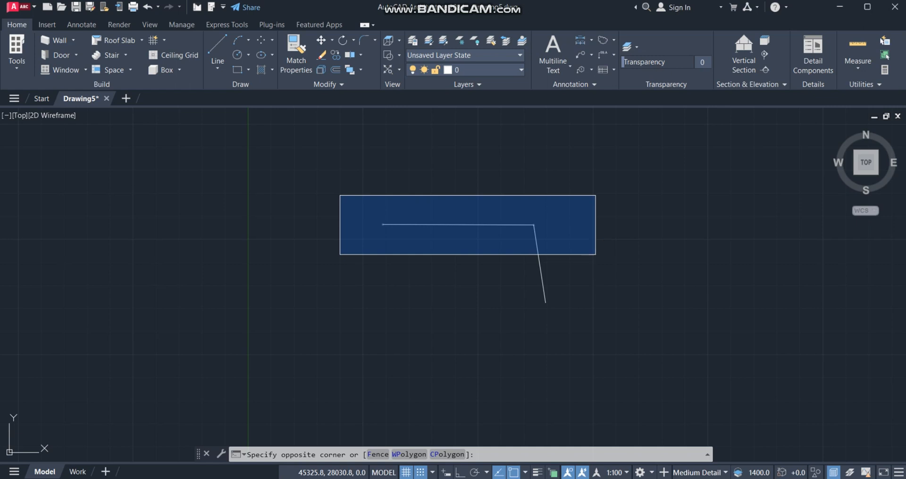
left_click(596, 255)
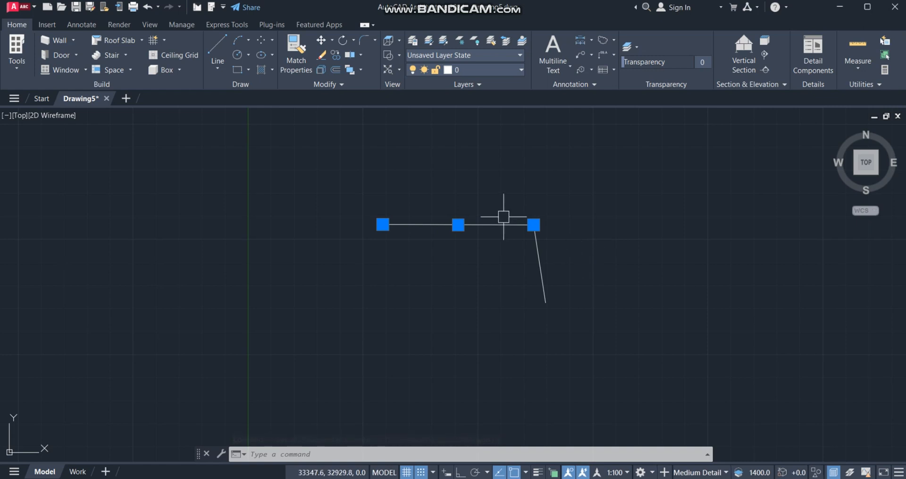
left_click(330, 164)
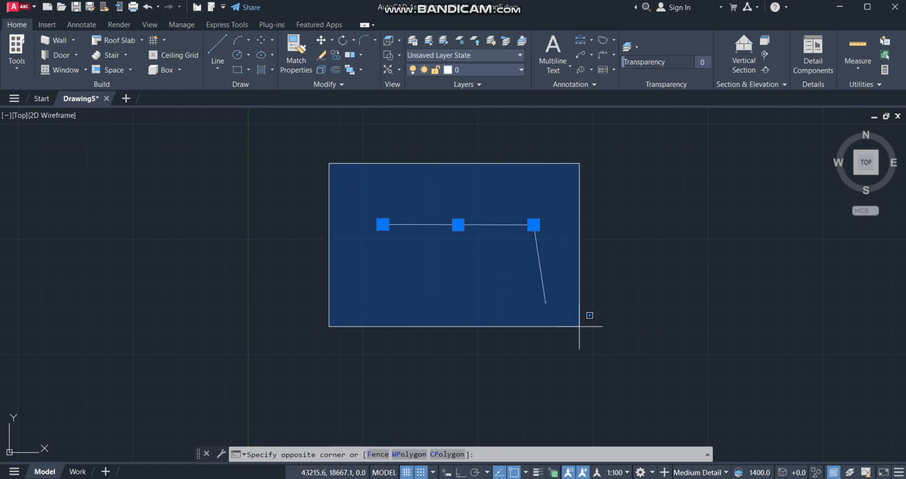
left_click(614, 346)
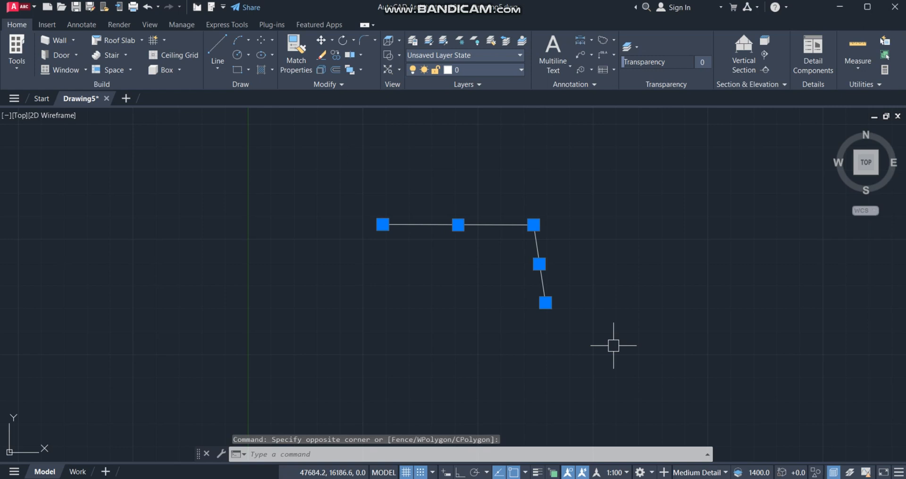
key("Escape")
Select the steep line with a crossing window, and add the horizontal line with a larger crossing window
left_click(596, 346)
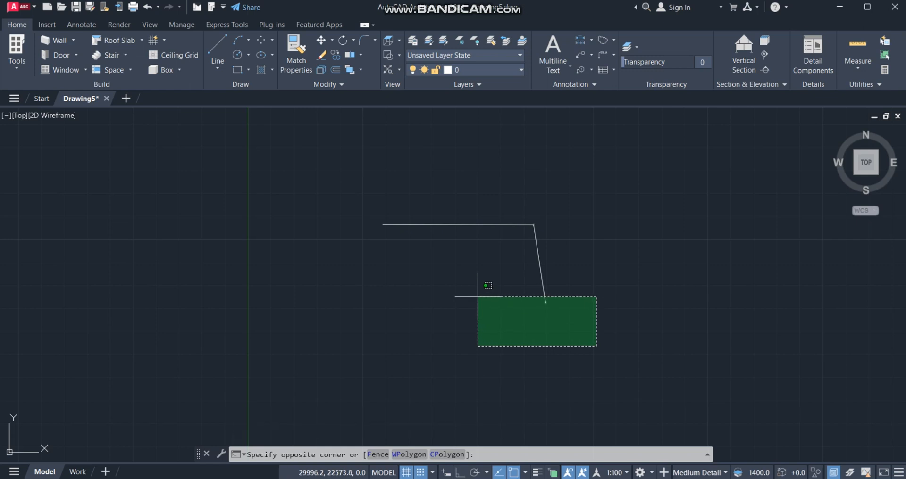
left_click(478, 297)
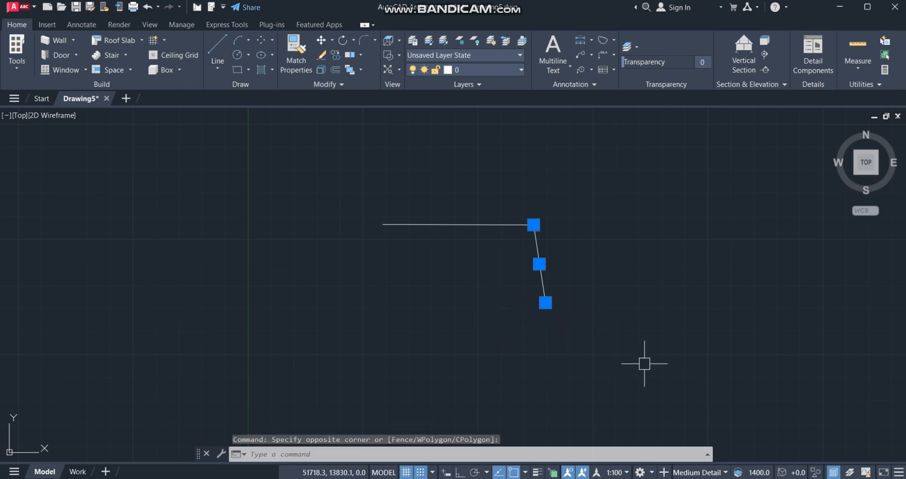
left_click(650, 364)
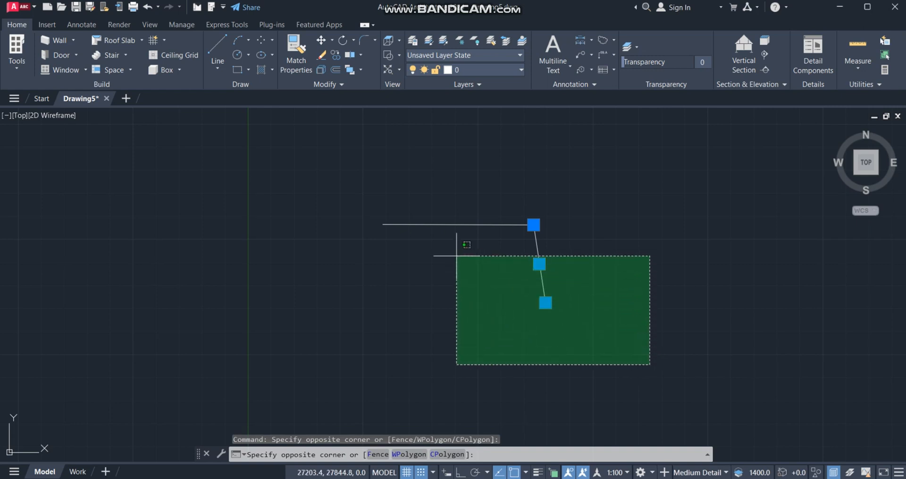
left_click(355, 181)
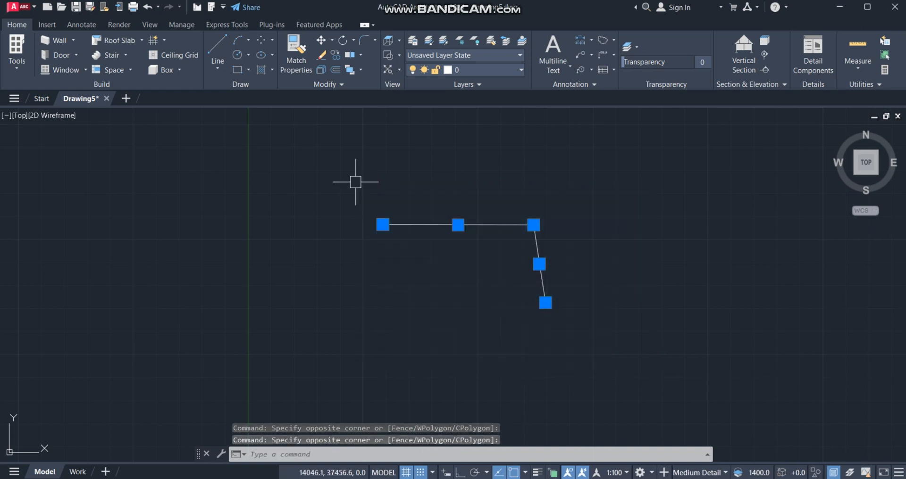
Draw a separate vertical line to the left of the connected segments
type("l")
key("Return")
left_click(311, 169)
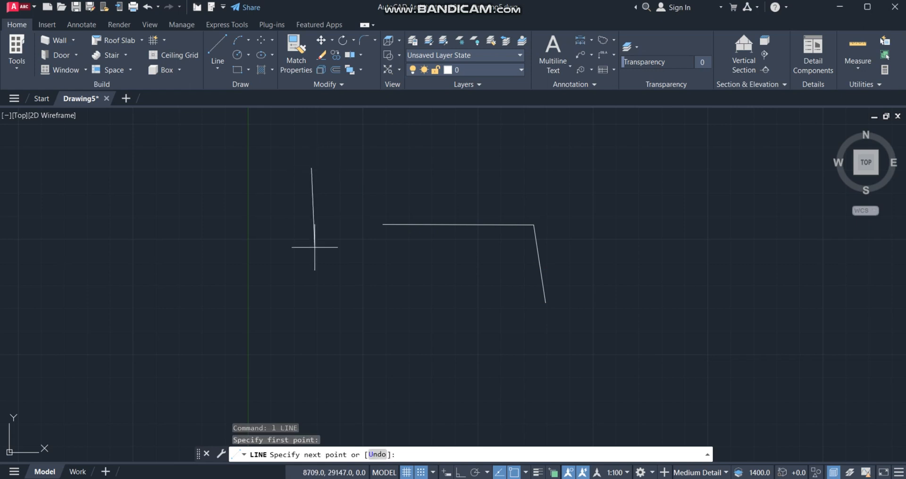
left_click(311, 260)
key("Escape")
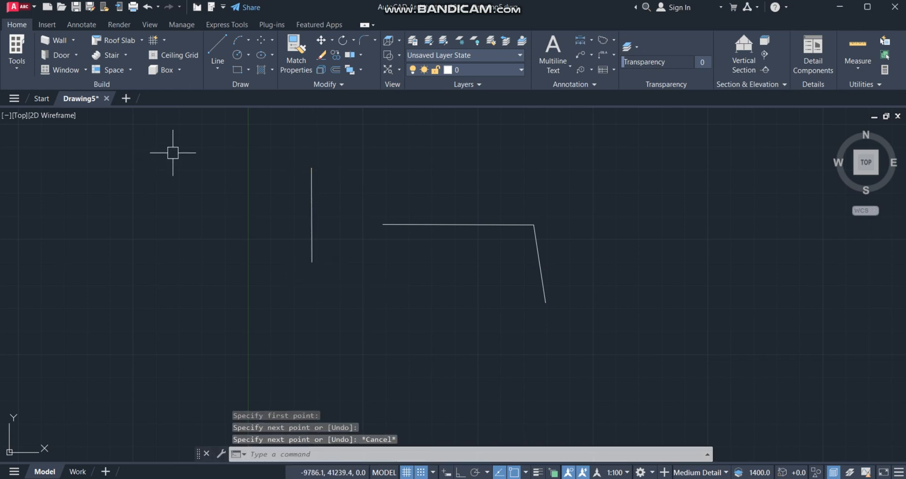
Draw a short, slightly sloping line to the upper left of the vertical line
type("l")
key("Return")
left_click(185, 143)
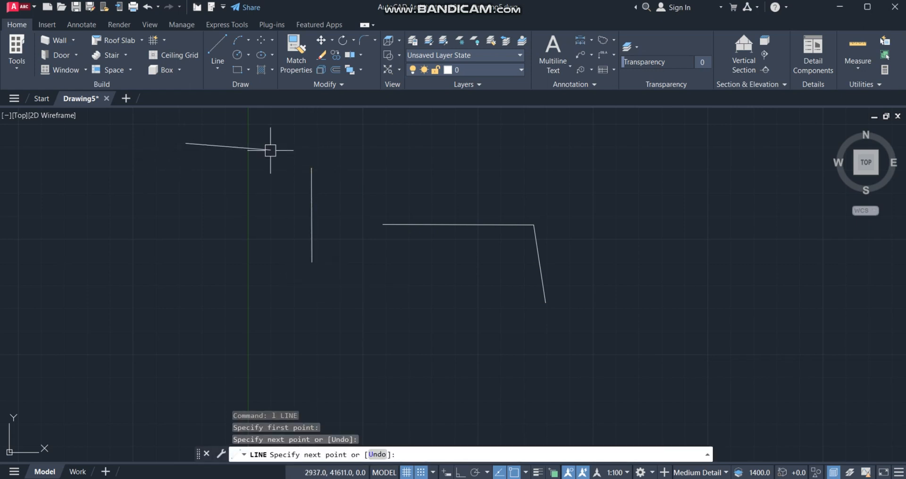
left_click(271, 150)
key("Return")
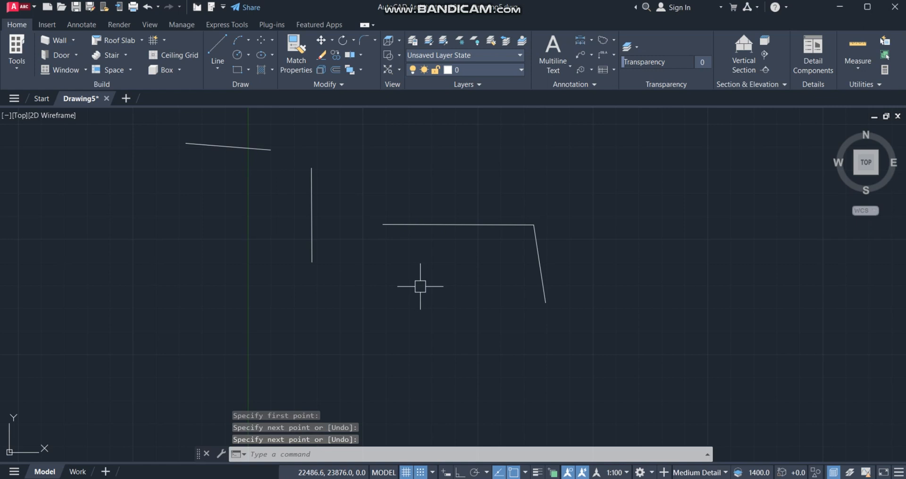
Select all objects in the drawing at once and clear the selection
key("ctrl+a")
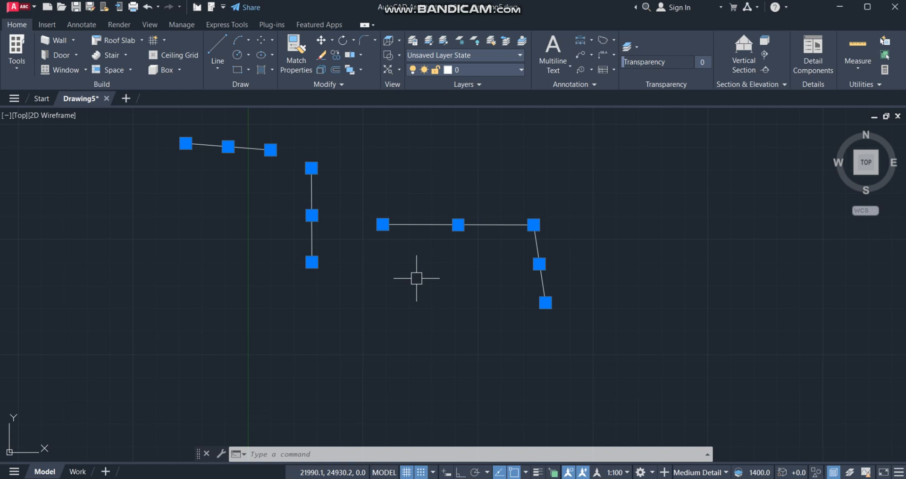
key("Escape")
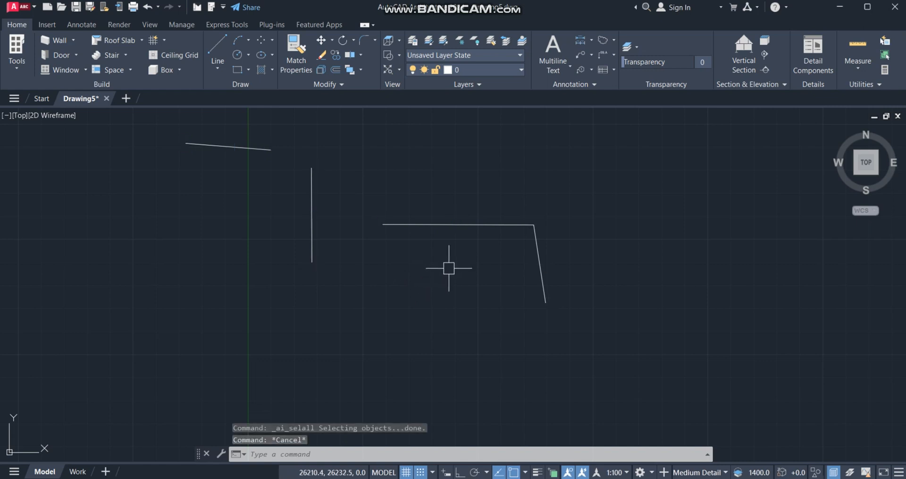
Draw a short line over the existing horizontal line, from its left endpoint to a point a little over a third of the way along
type("1")
key("Return")
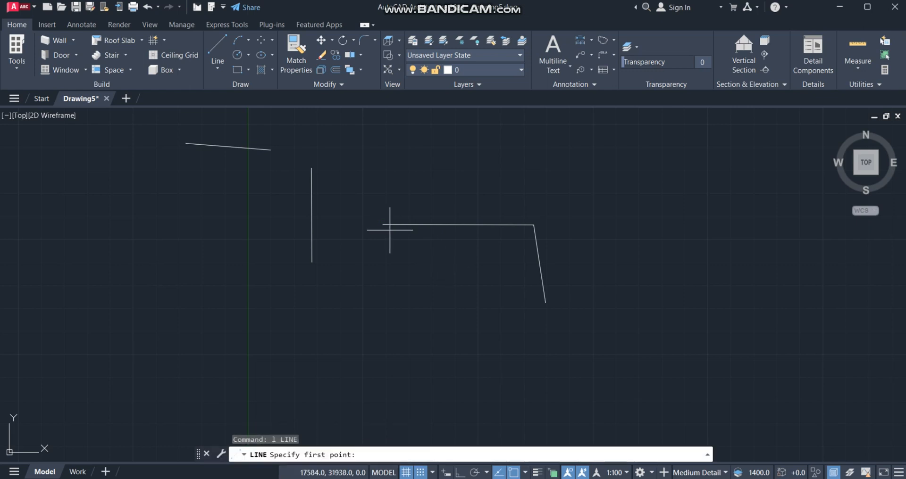
left_click(383, 225)
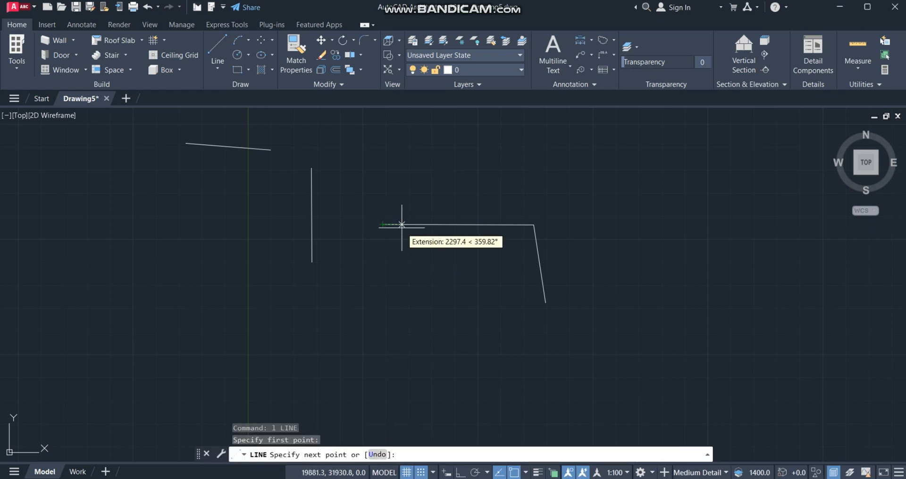
left_click(439, 225)
key("Return")
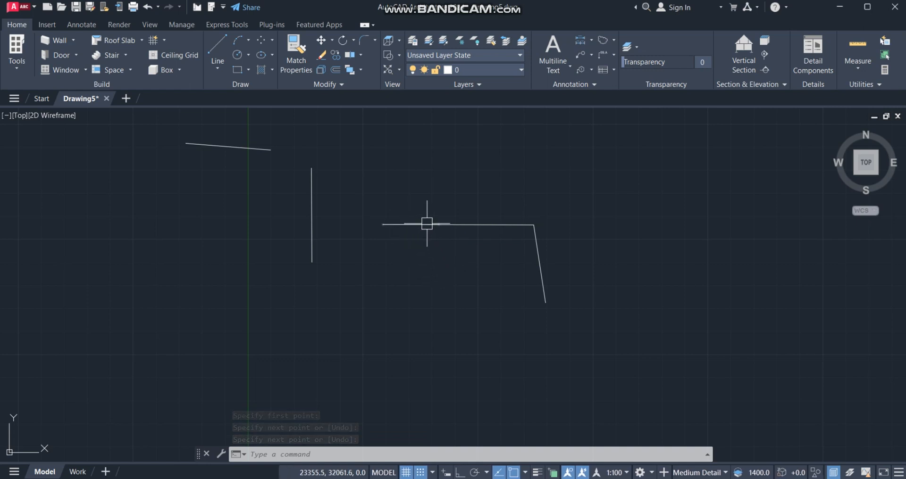
Select the long horizontal line and clear the selection, then select the short overlapping line with an enclosing window and clear that selection
left_click(479, 225)
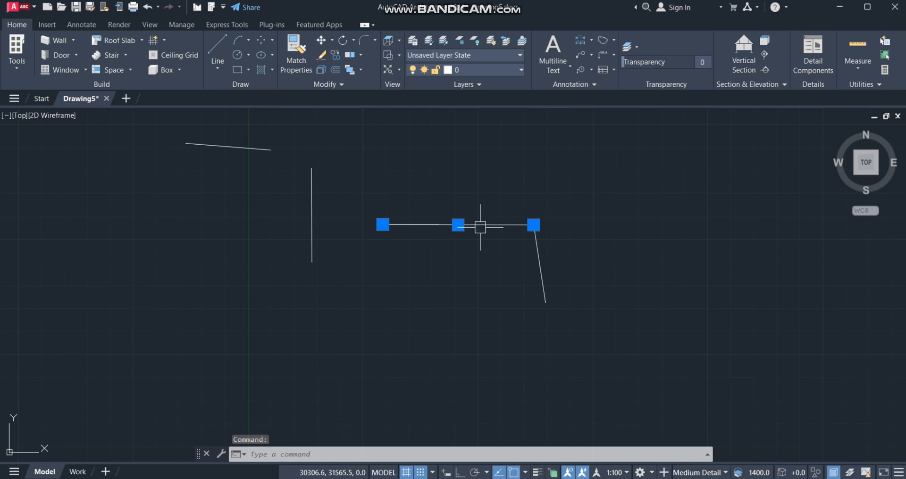
key("Escape")
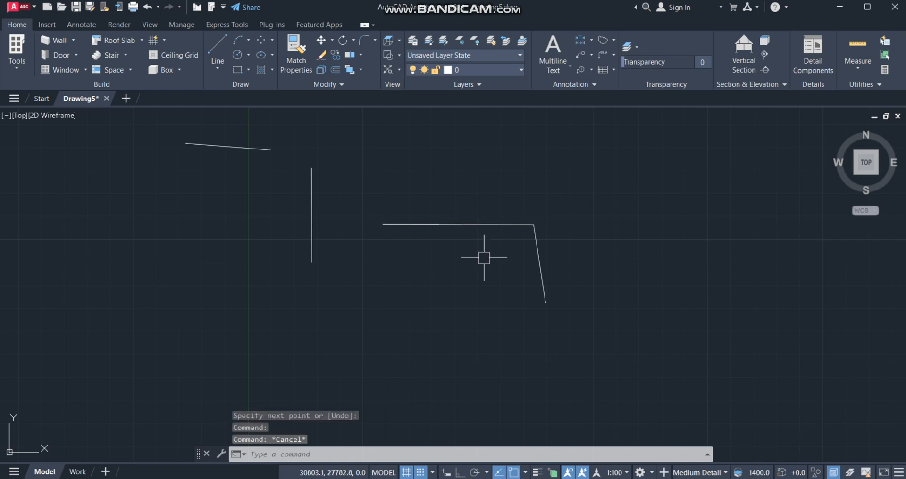
left_click(336, 195)
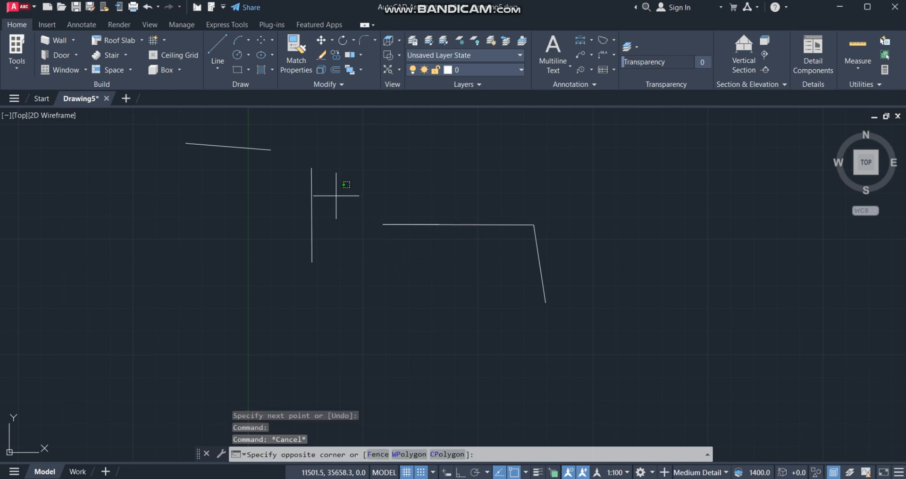
left_click(469, 261)
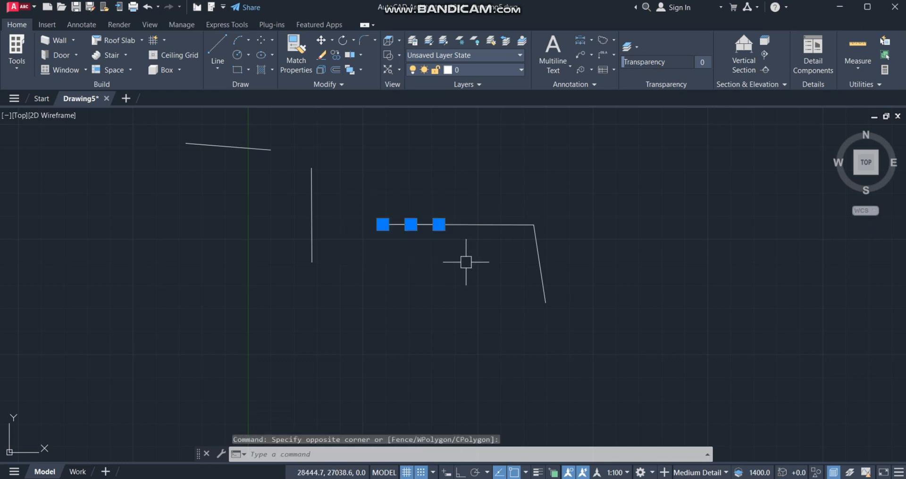
key("Escape")
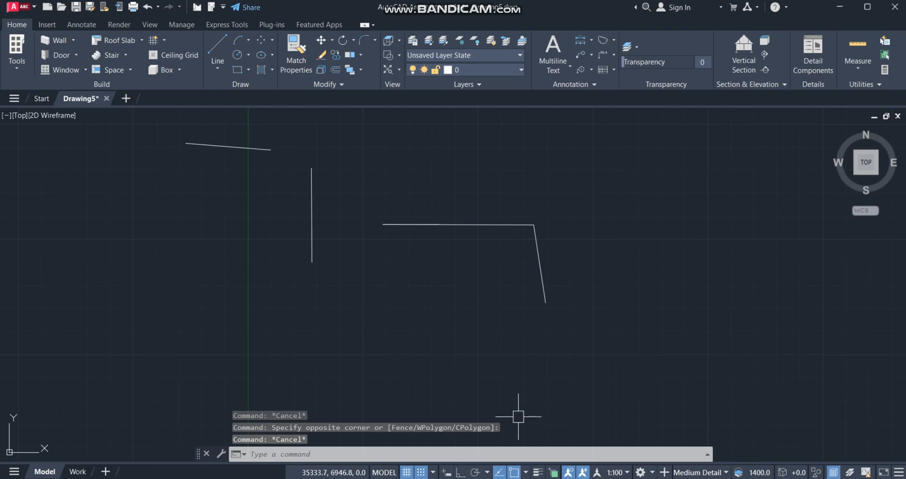